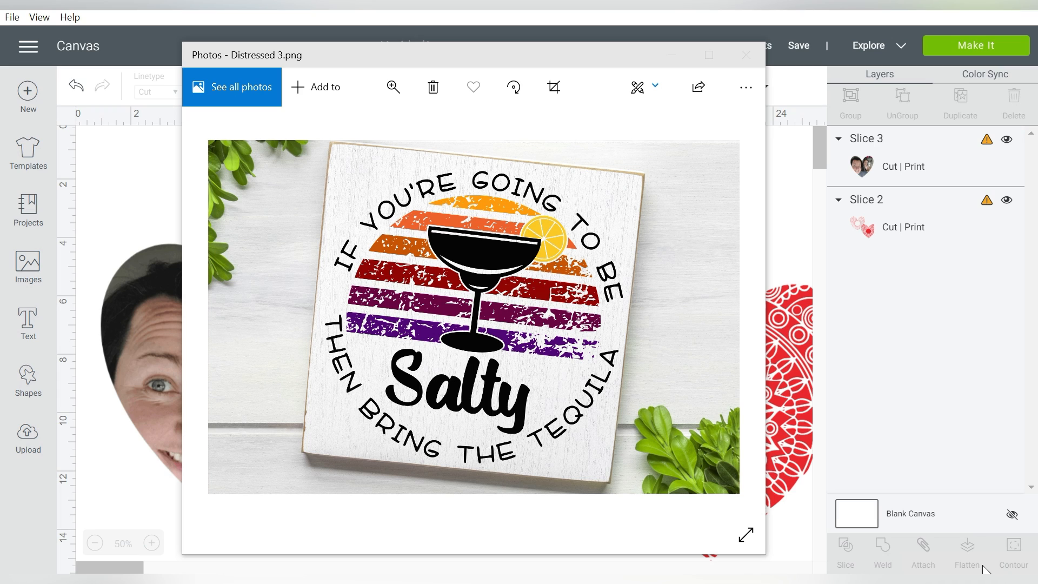
pyautogui.click(729, 318)
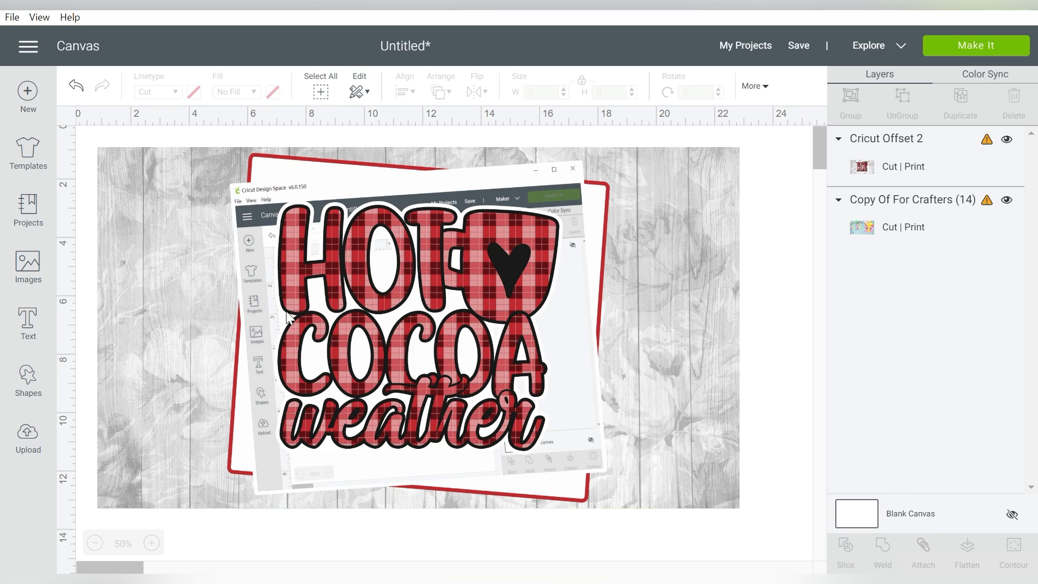
# - Delete the Hot Cocoa Weather image and the multi-color layers cactus image from the canvas
pyautogui.click(475, 308)
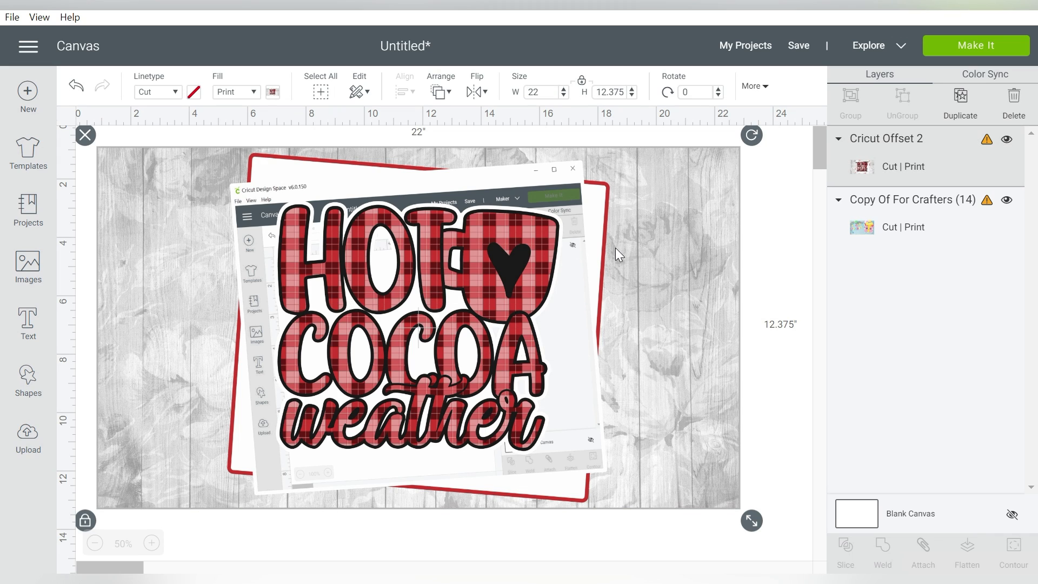
pyautogui.press('Delete')
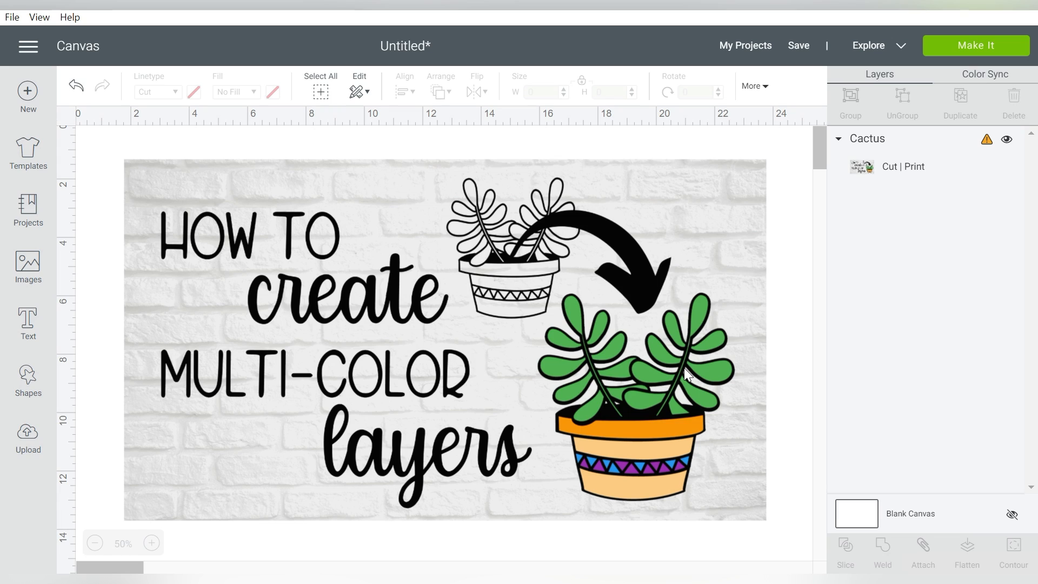
pyautogui.click(606, 341)
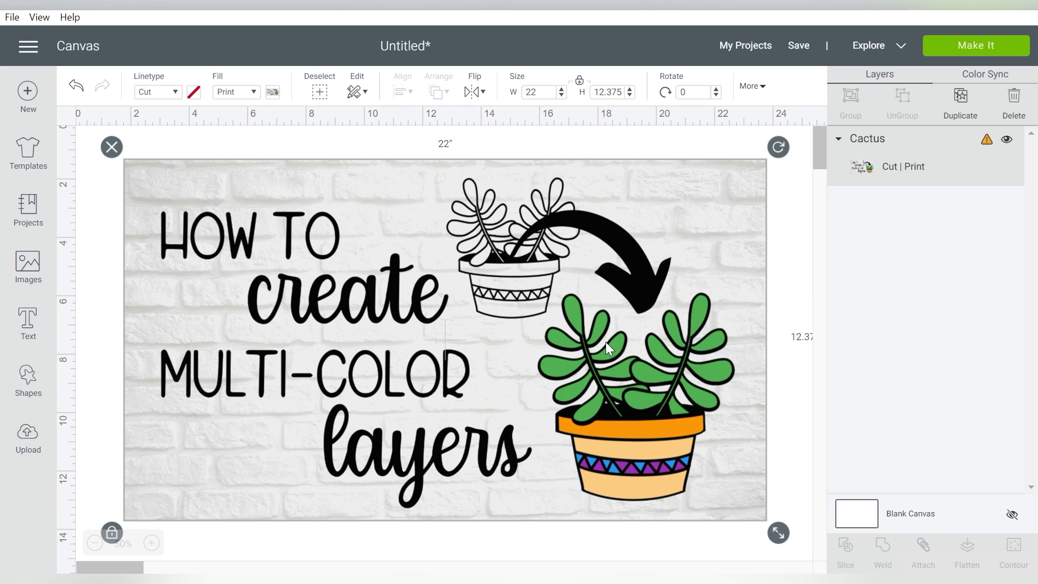
pyautogui.press('Delete')
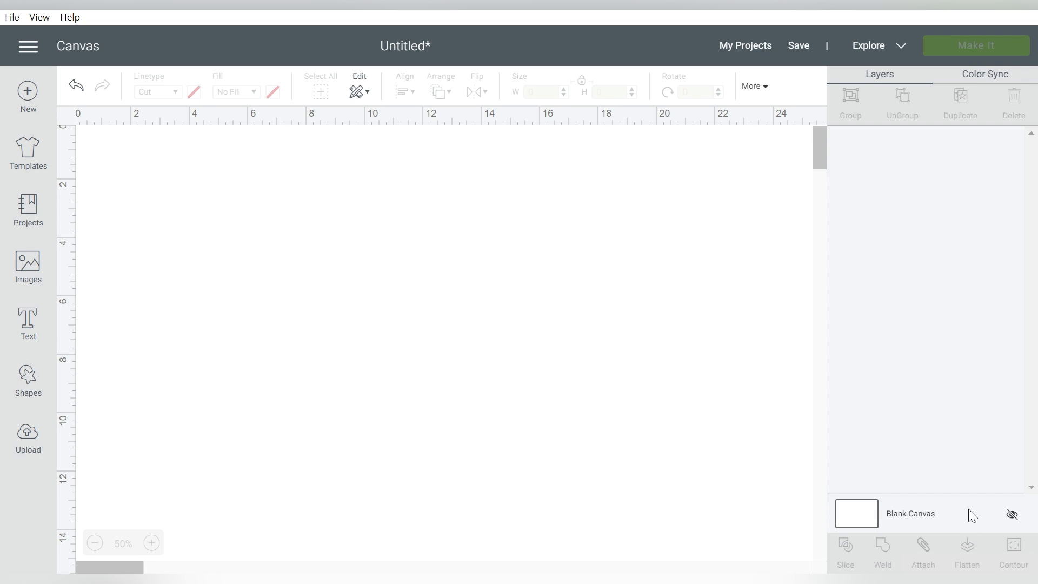
# - Cycle the blank canvas through its gridline display styles
pyautogui.click(66, 117)
pyautogui.click(66, 118)
pyautogui.click(66, 117)
pyautogui.click(66, 117)
pyautogui.click(66, 117)
pyautogui.click(66, 117)
pyautogui.click(65, 117)
pyautogui.click(66, 117)
# - Try purple, dark blue and yellow shades as the blank canvas color, and set it back to white
pyautogui.click(863, 514)
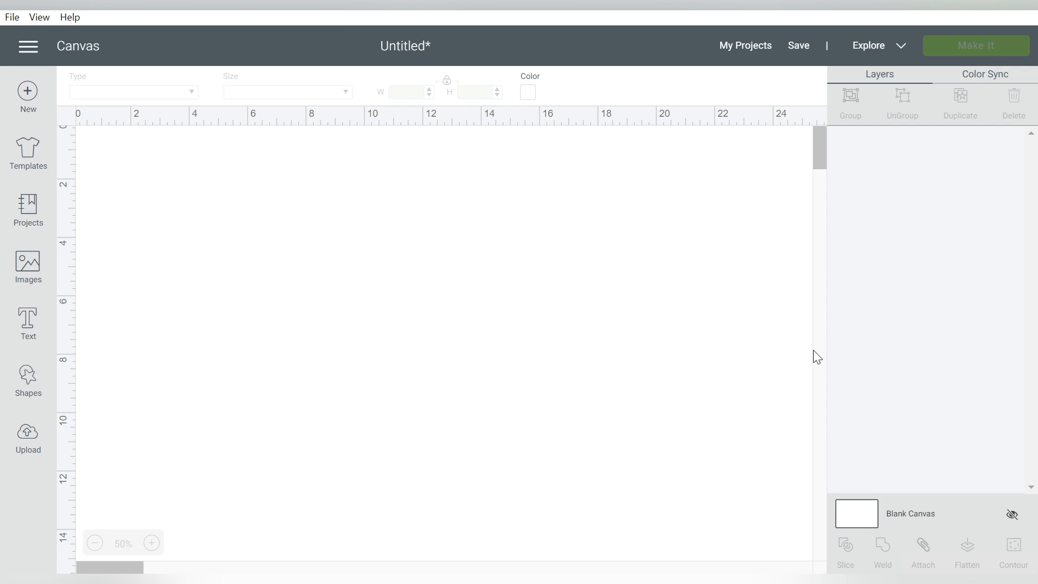
pyautogui.click(531, 95)
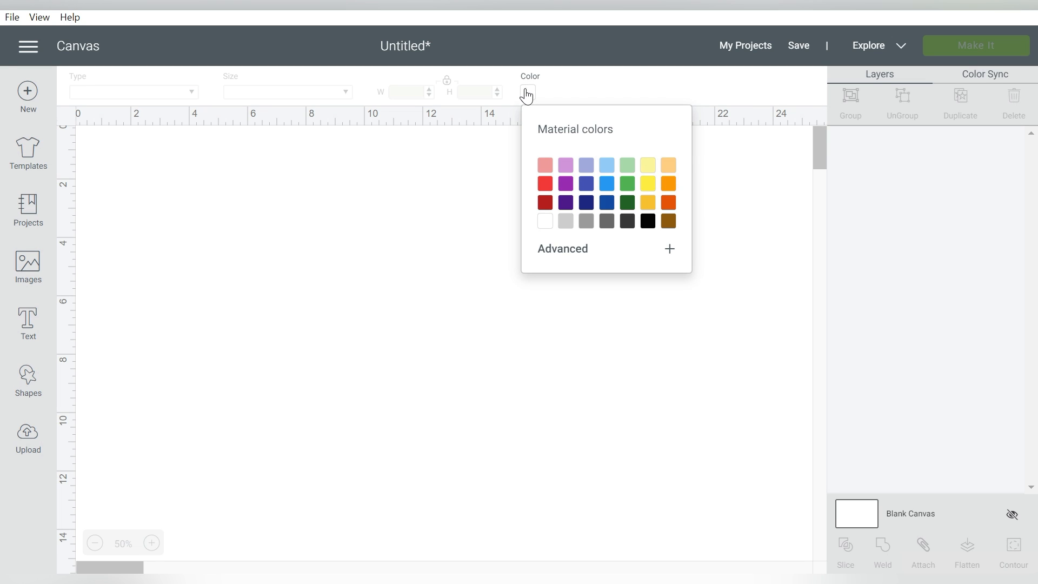
pyautogui.click(571, 185)
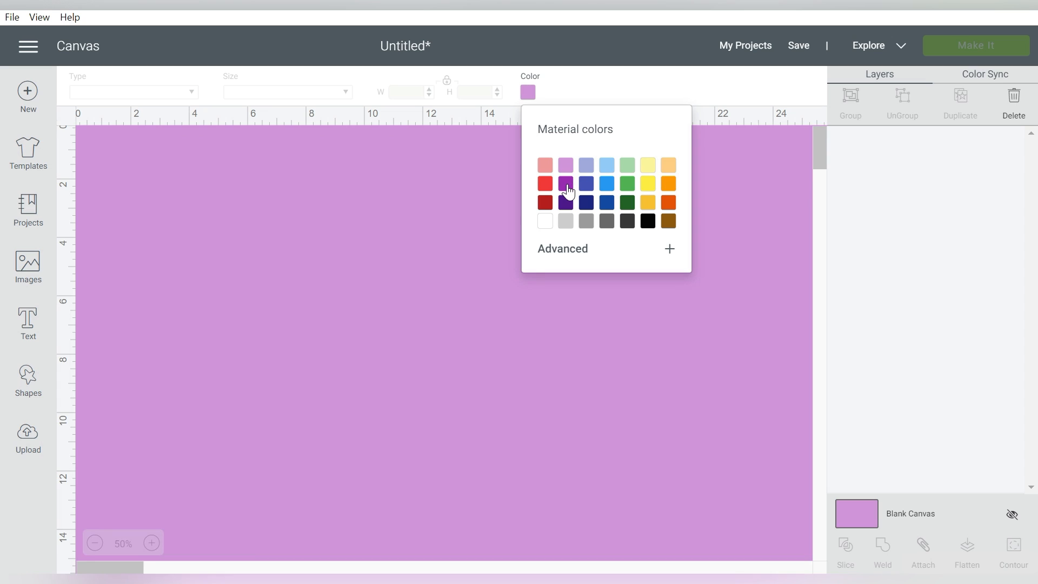
pyautogui.click(565, 202)
pyautogui.click(586, 203)
pyautogui.click(648, 204)
pyautogui.click(648, 184)
pyautogui.click(647, 167)
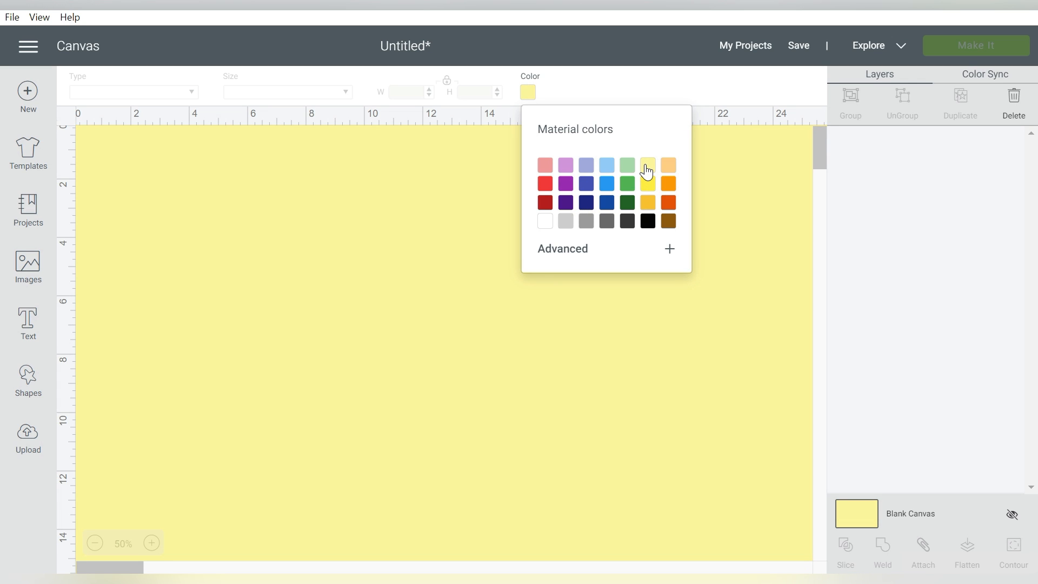
pyautogui.click(546, 221)
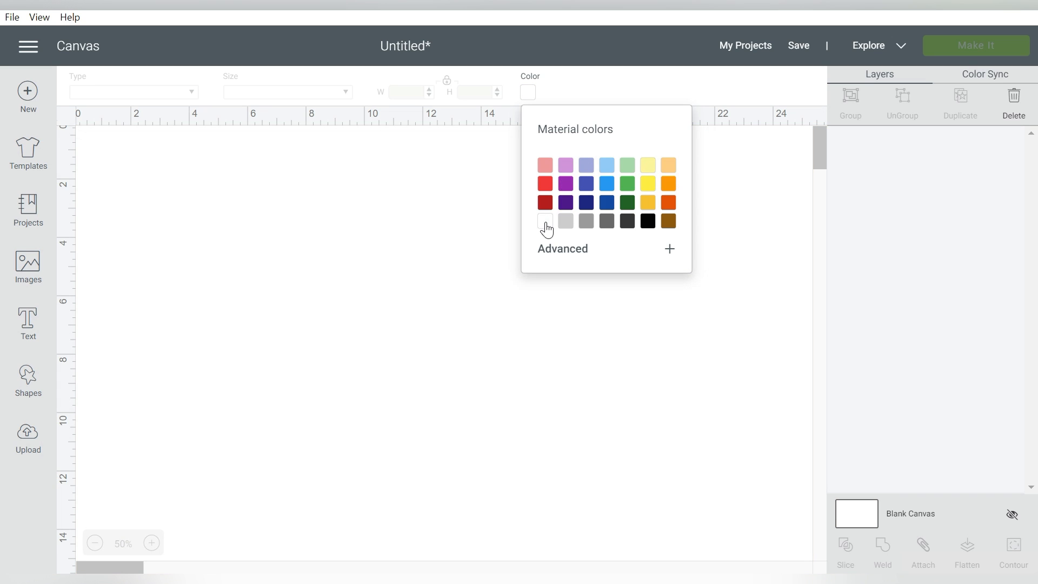
pyautogui.click(531, 95)
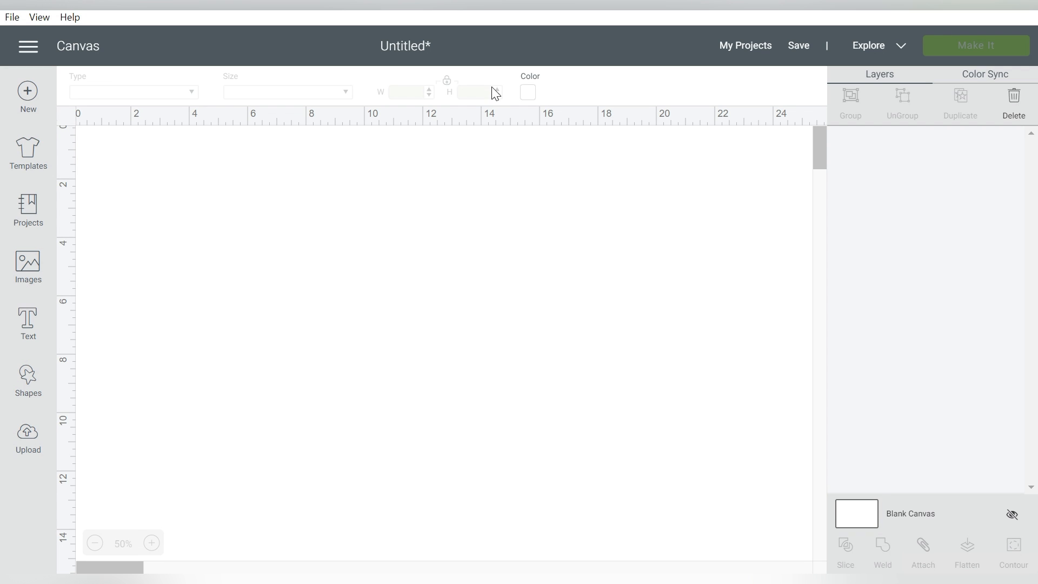
# - Use Color Sync to move the flower design's red, yellow and green pieces into the pink color group
pyautogui.click(996, 83)
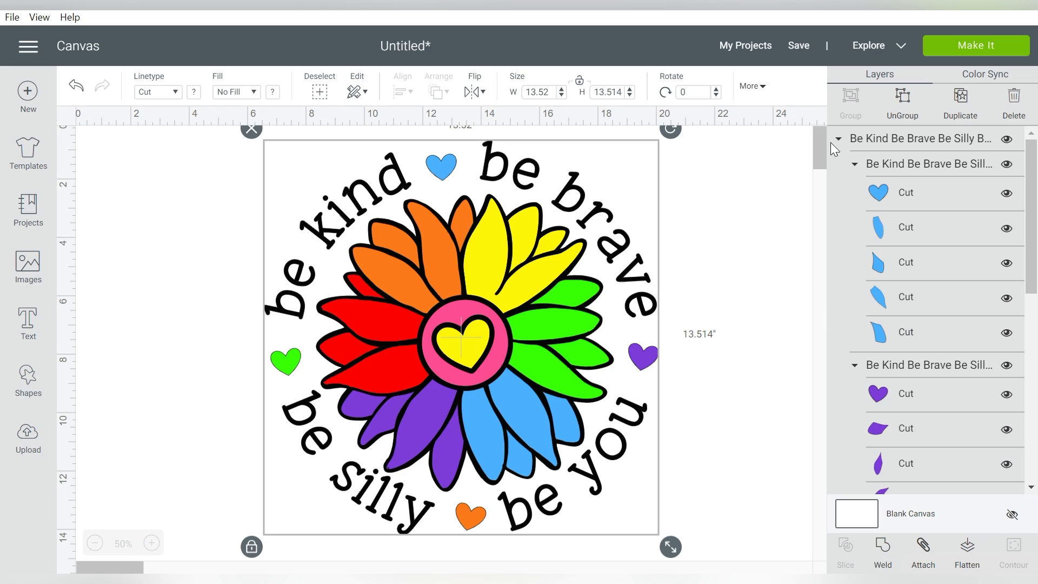
pyautogui.click(985, 75)
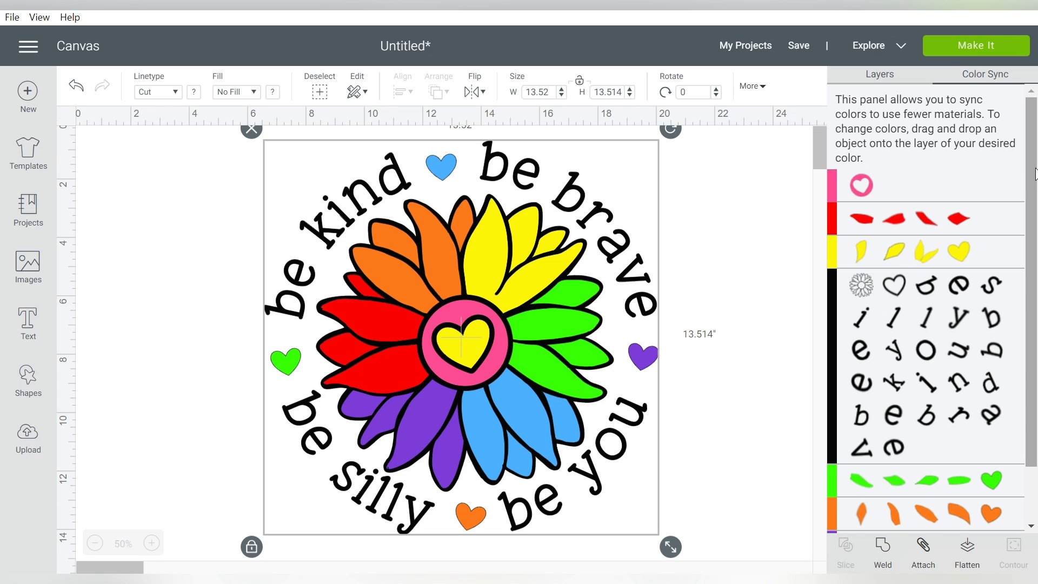
pyautogui.scroll(-2, 1030, 238)
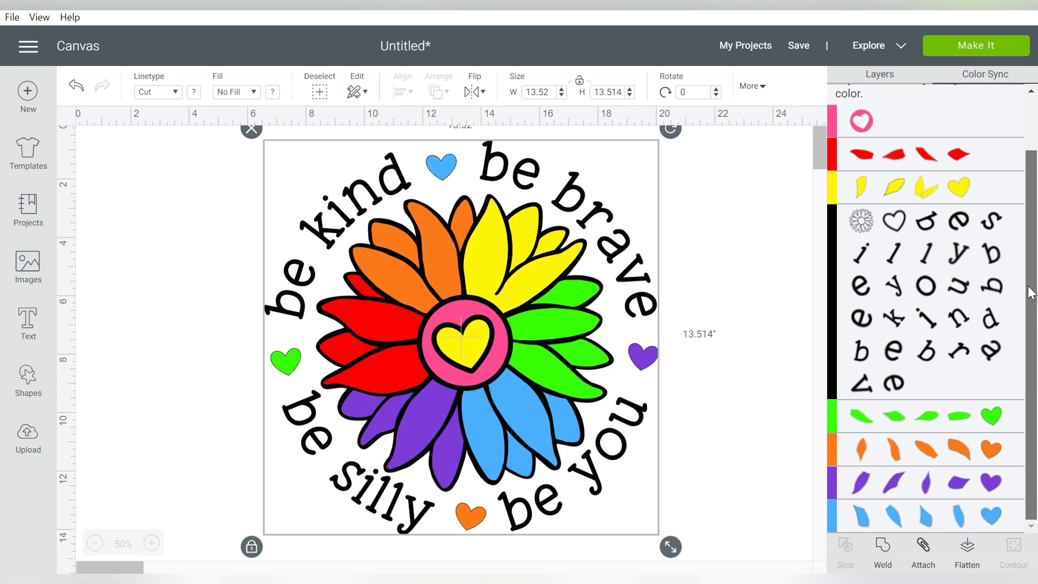
pyautogui.scroll(2, 1033, 219)
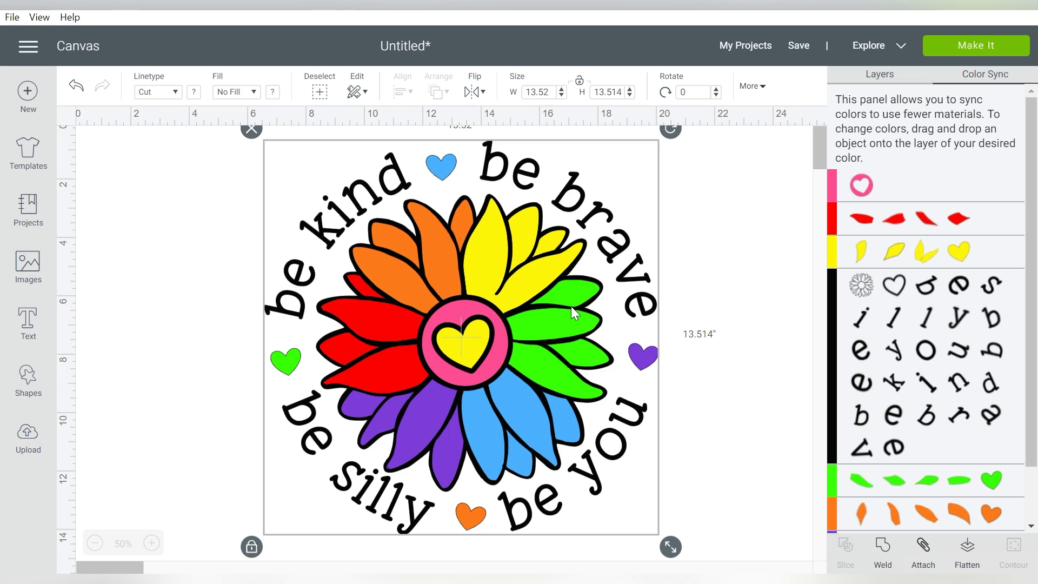
pyautogui.moveTo(901, 219); pyautogui.dragTo(900, 182)
pyautogui.moveTo(892, 253); pyautogui.dragTo(926, 175)
pyautogui.moveTo(834, 218); pyautogui.dragTo(907, 184)
pyautogui.moveTo(833, 218); pyautogui.dragTo(877, 184)
pyautogui.moveTo(833, 448); pyautogui.dragTo(914, 197)
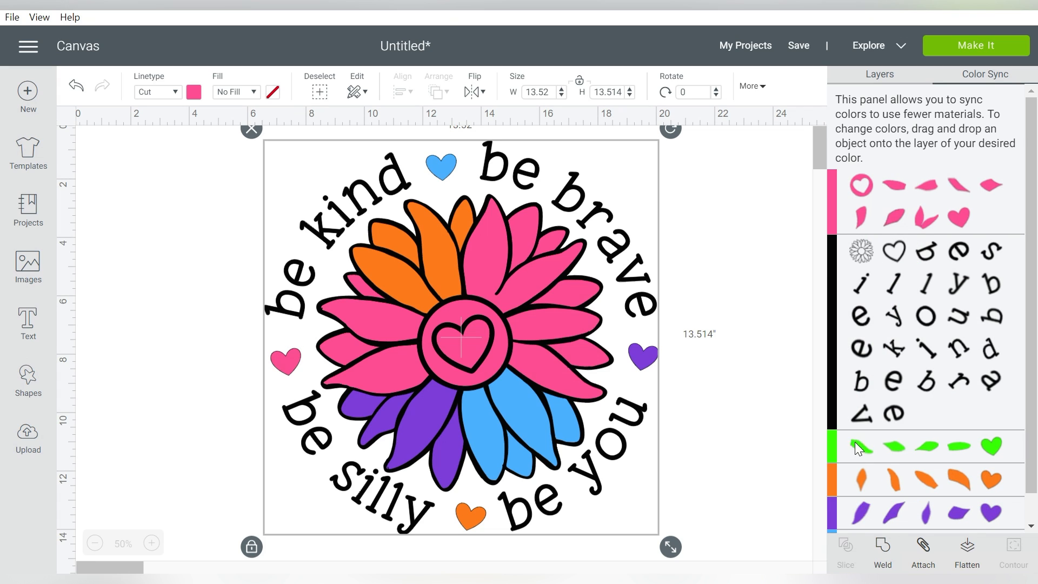
# - Move the orange, purple and blue petals and hearts into the pink color group as well
pyautogui.moveTo(830, 479); pyautogui.dragTo(906, 217)
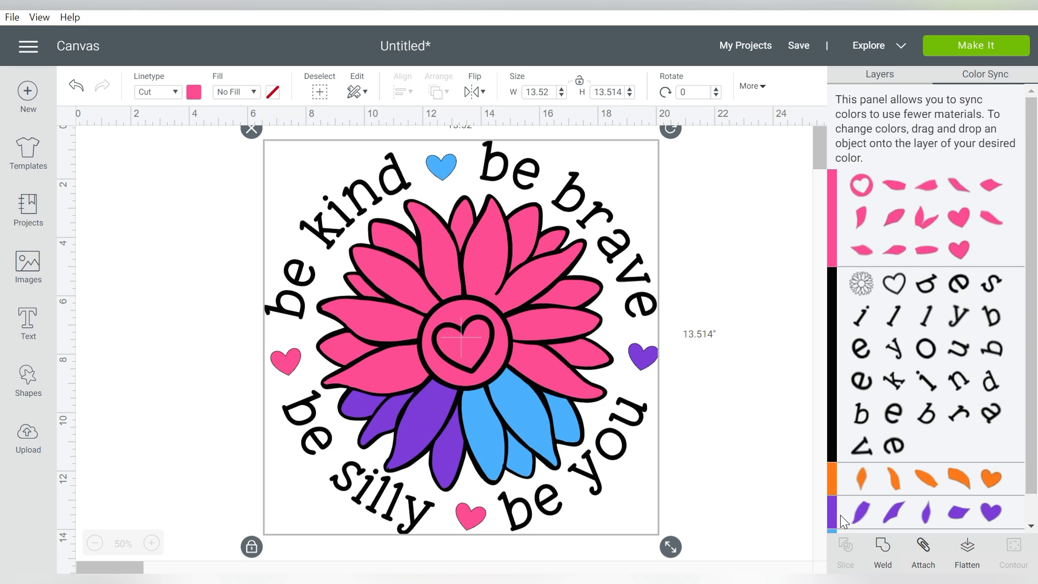
pyautogui.moveTo(833, 510); pyautogui.dragTo(924, 219)
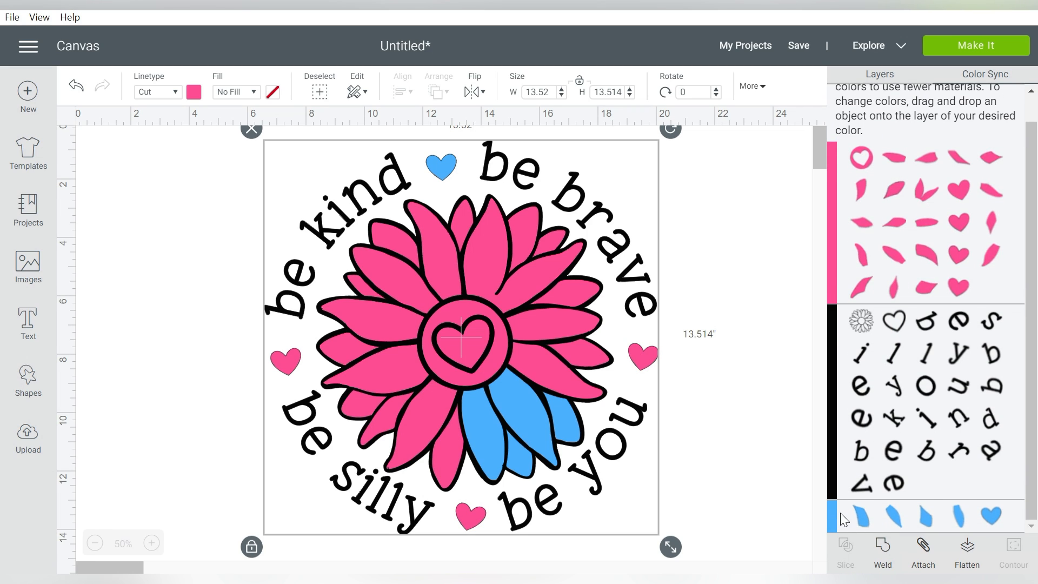
pyautogui.moveTo(836, 516); pyautogui.dragTo(894, 217)
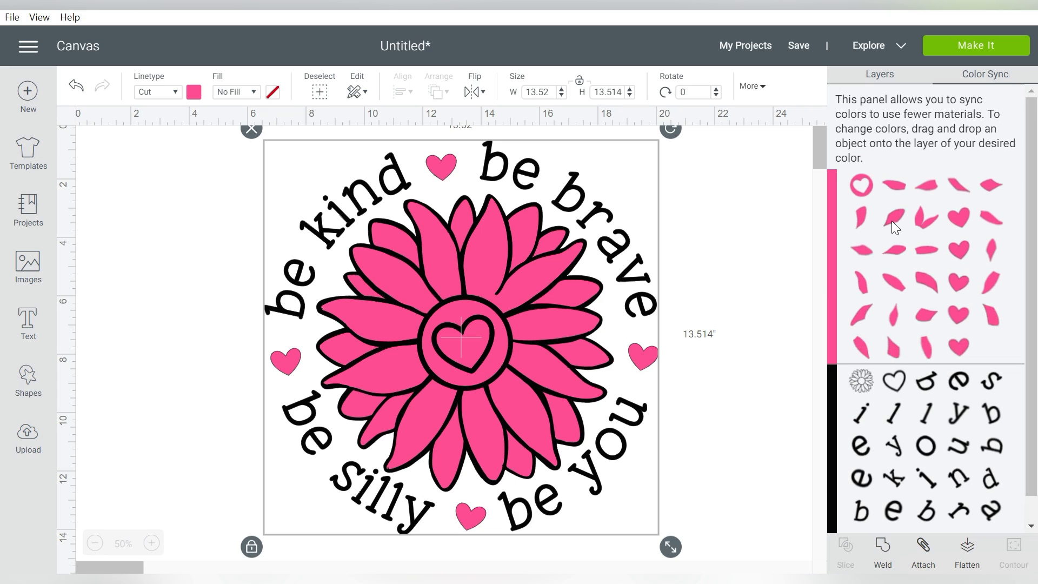